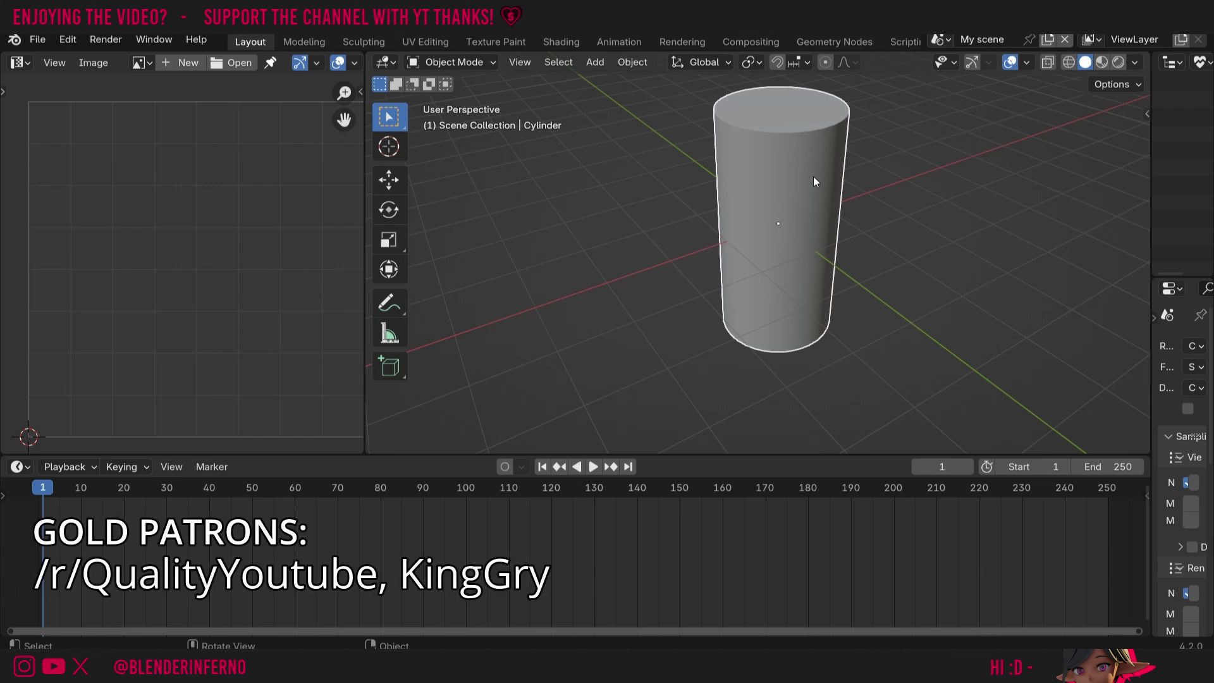
Step: Turn the timeline into a Shader Editor, add a new cylinder material, and use Material Preview
left_click_drag(690, 455, 298, 417)
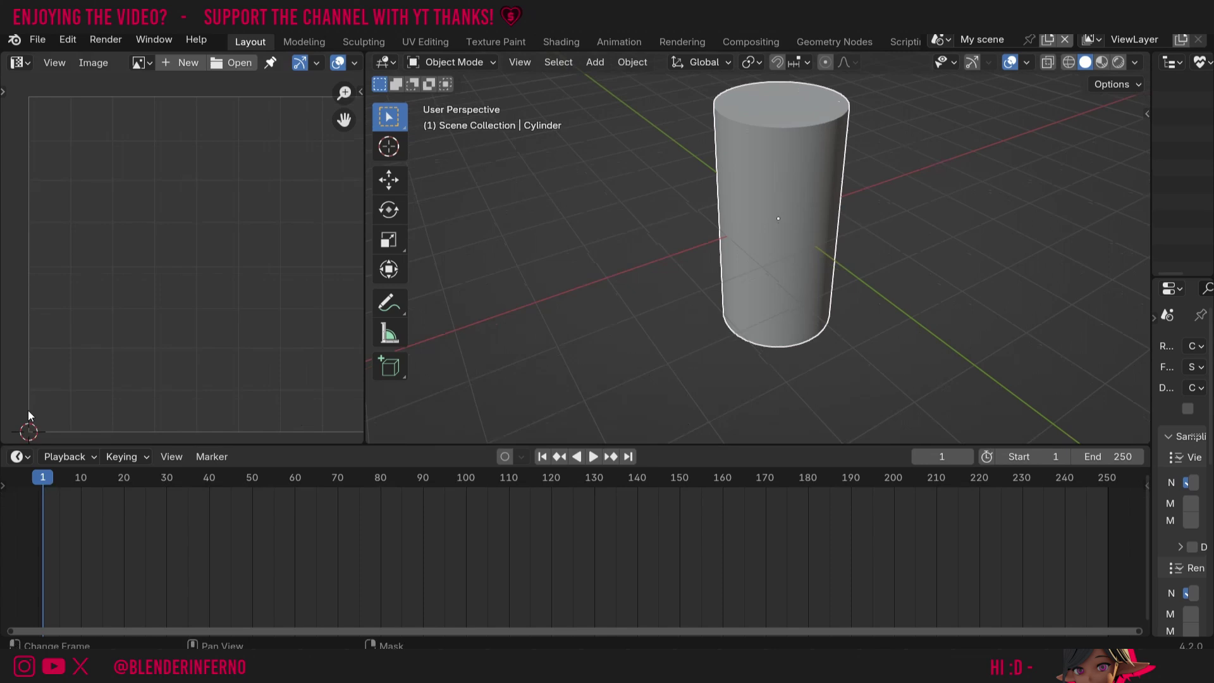
left_click(19, 457)
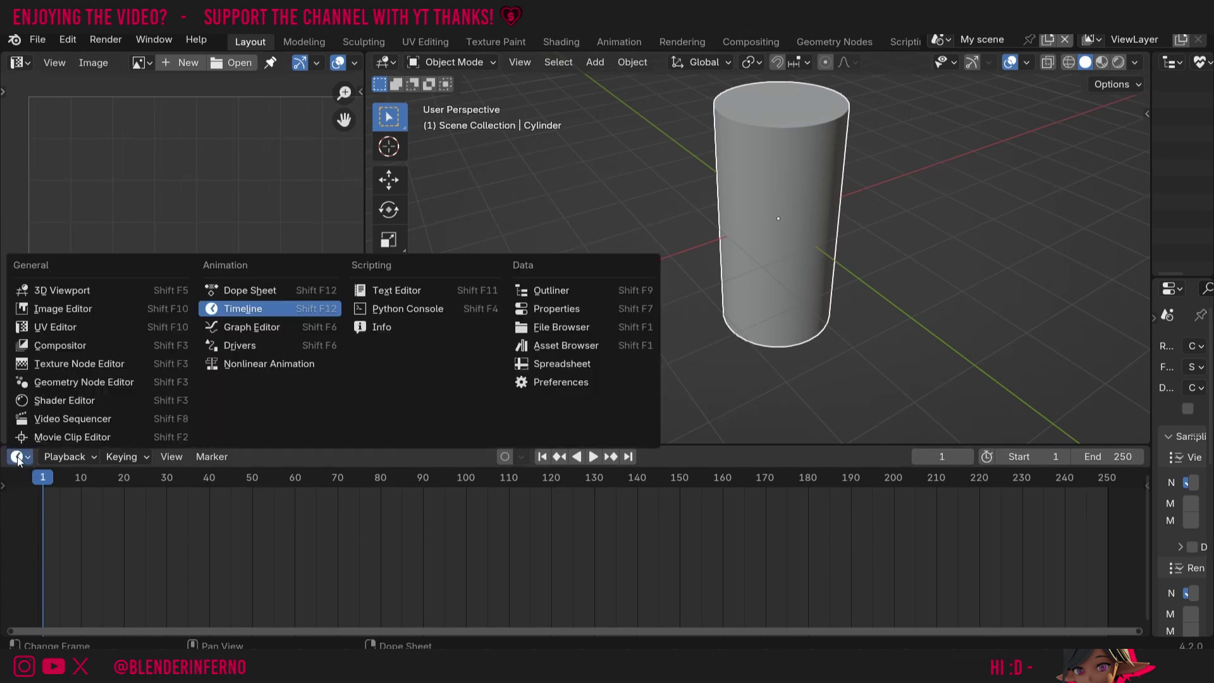
left_click(40, 402)
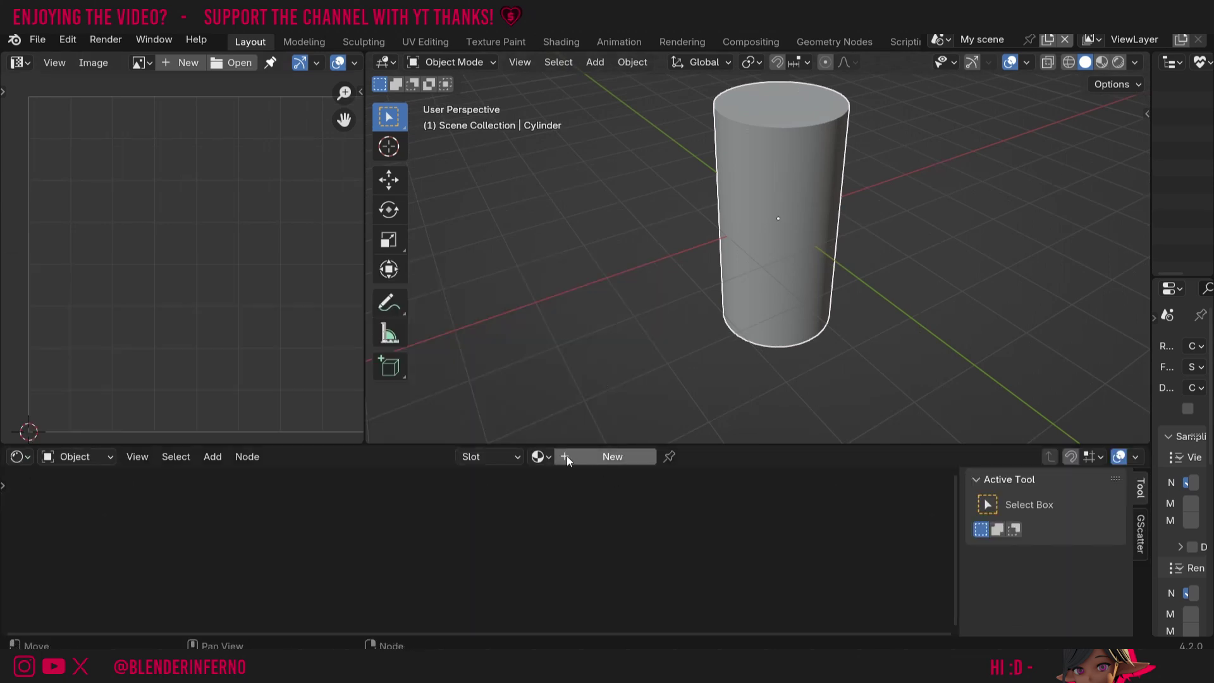
left_click(587, 456)
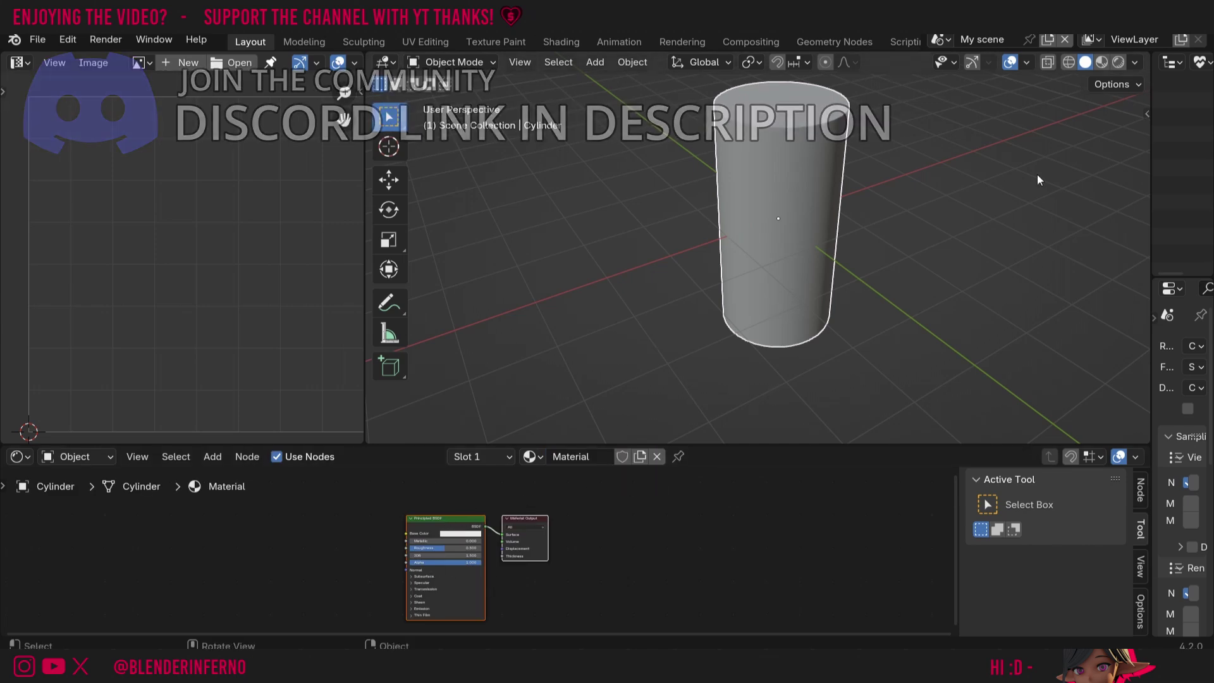
left_click(1102, 63)
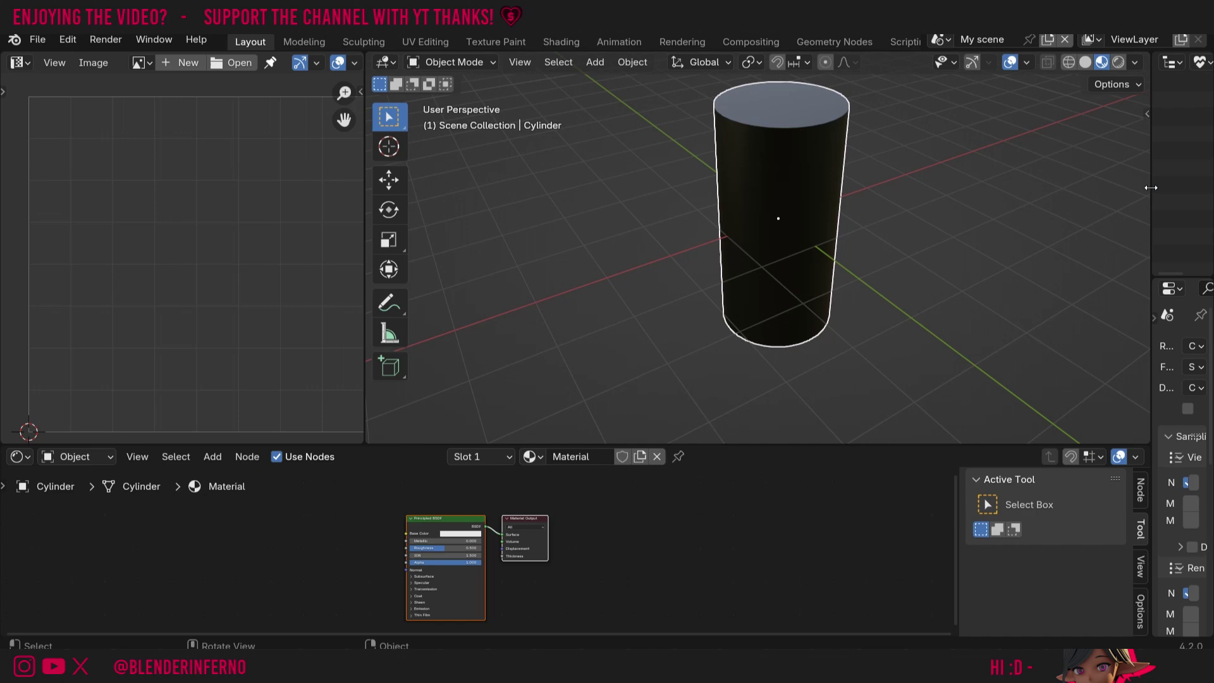
Step: Switch the render engine to EEVEE and enable Raytracing with Max Roughness 1
left_click_drag(1154, 182, 987, 173)
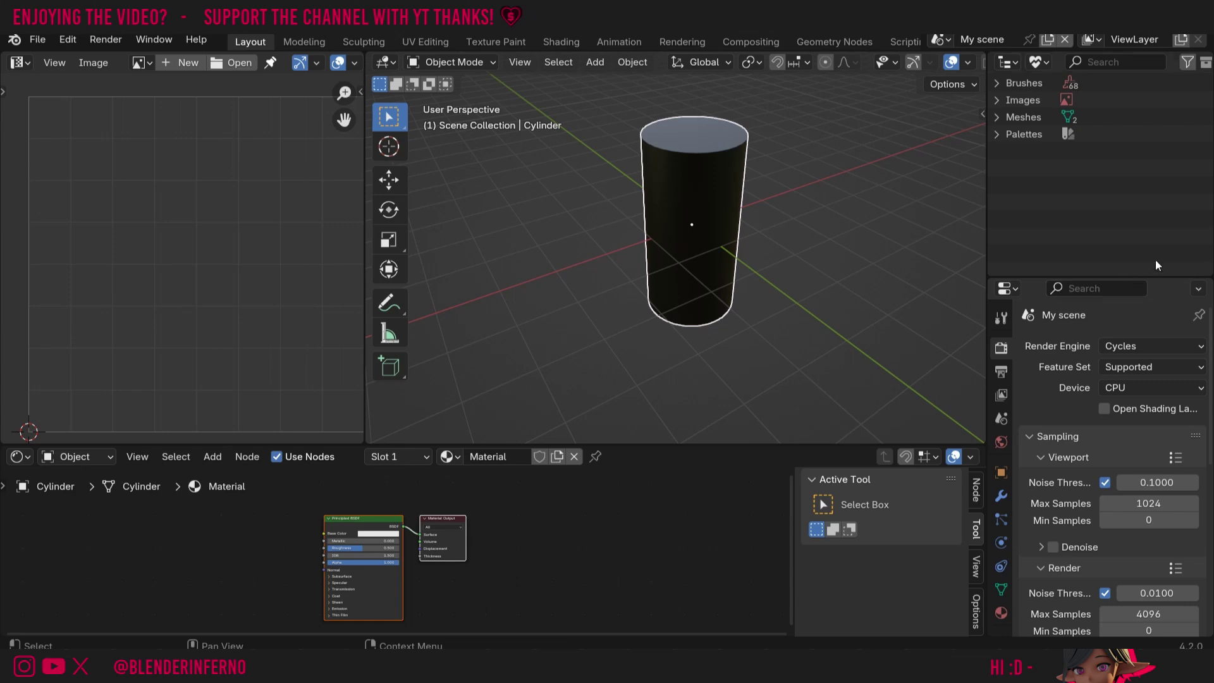
left_click(1144, 347)
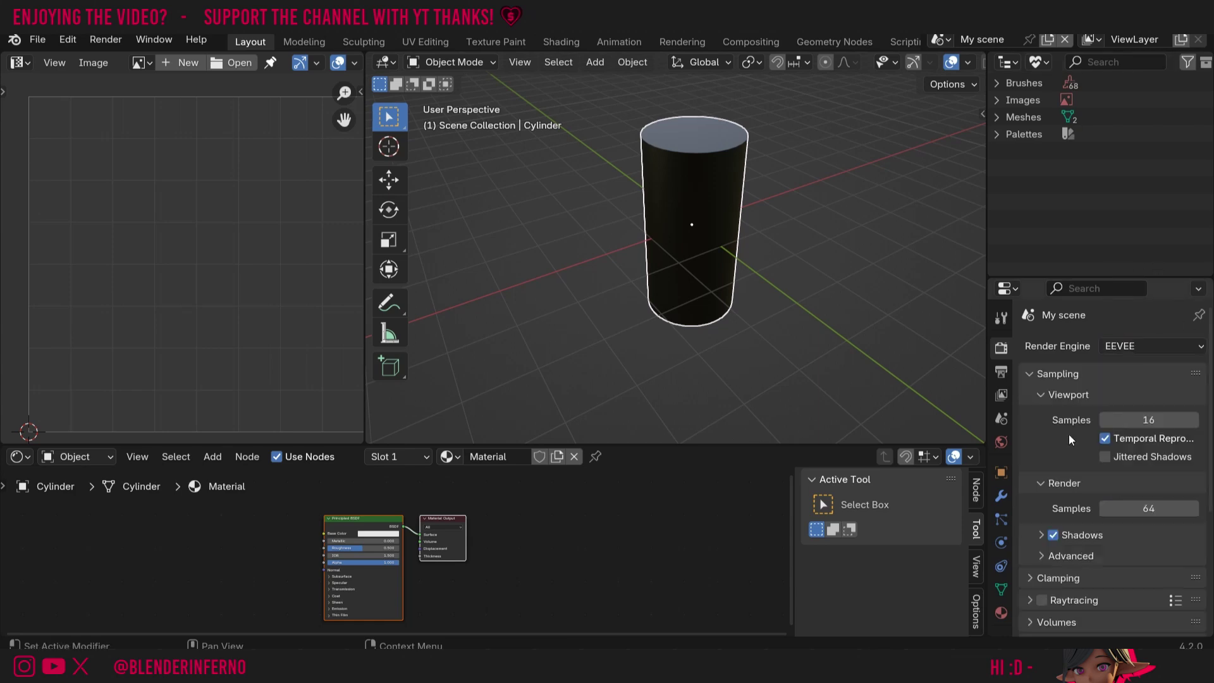
scroll(1069, 424, "down", 4)
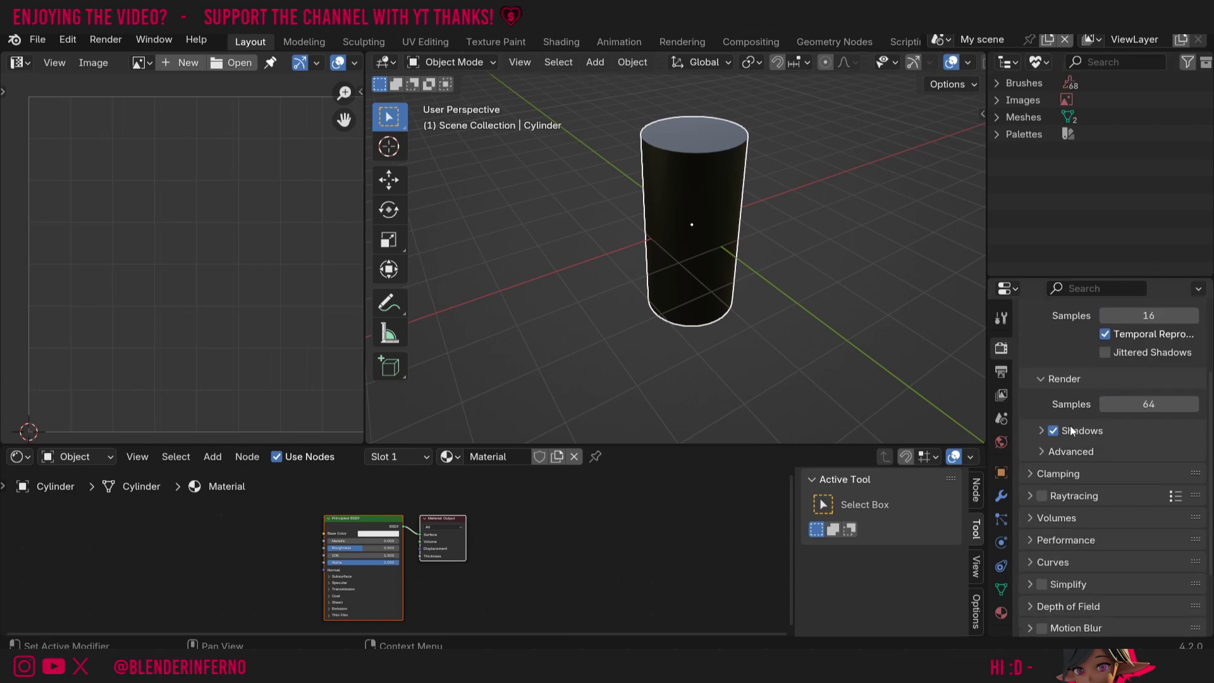
left_click(1030, 496)
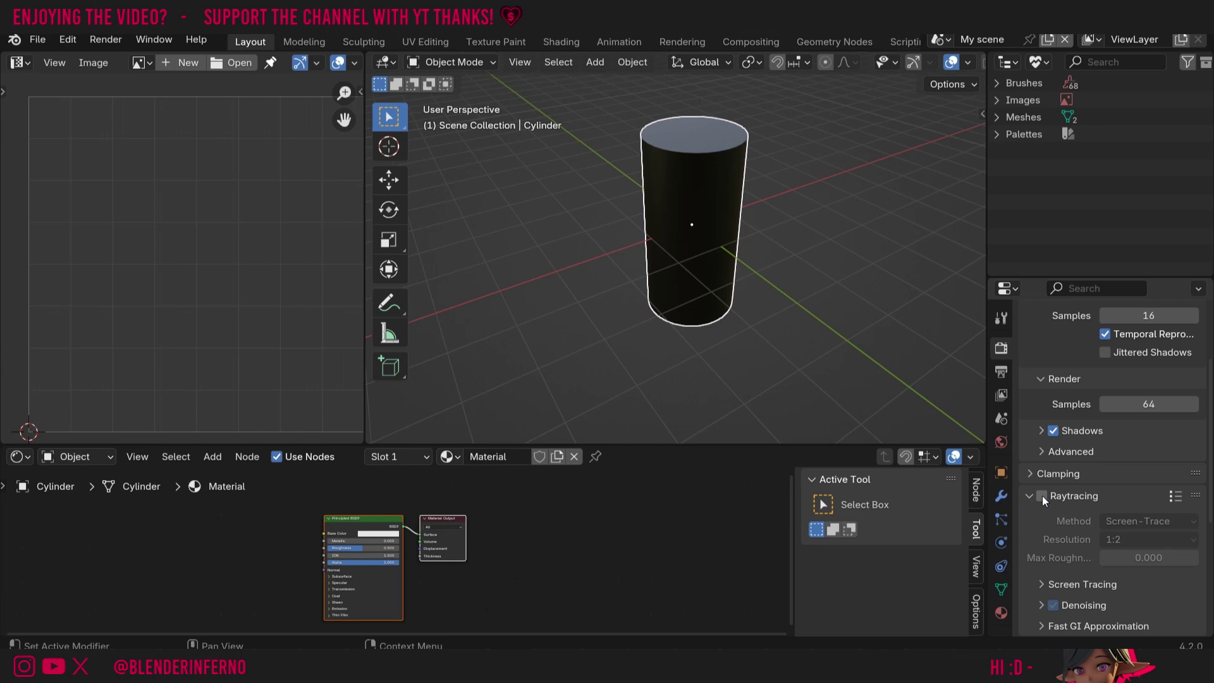
left_click(1042, 496)
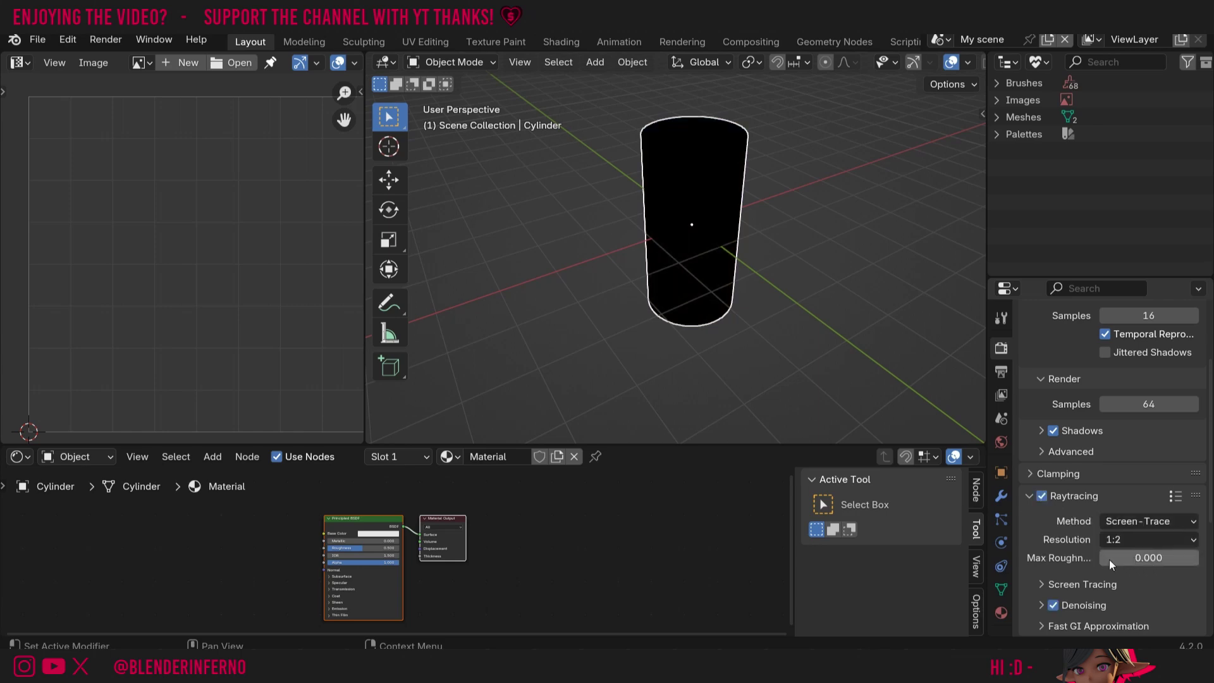
left_click(1129, 559)
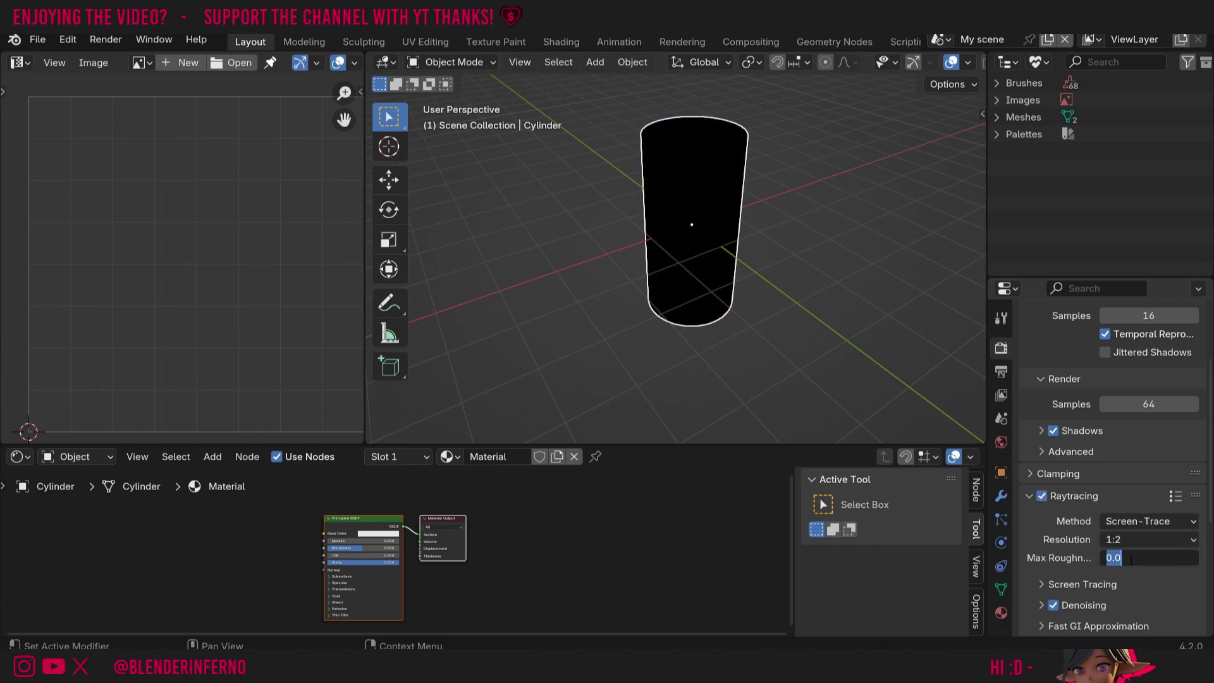
type("1")
key("Return")
Step: Switch the render engine back to Cycles
scroll(1123, 556, "up", 3)
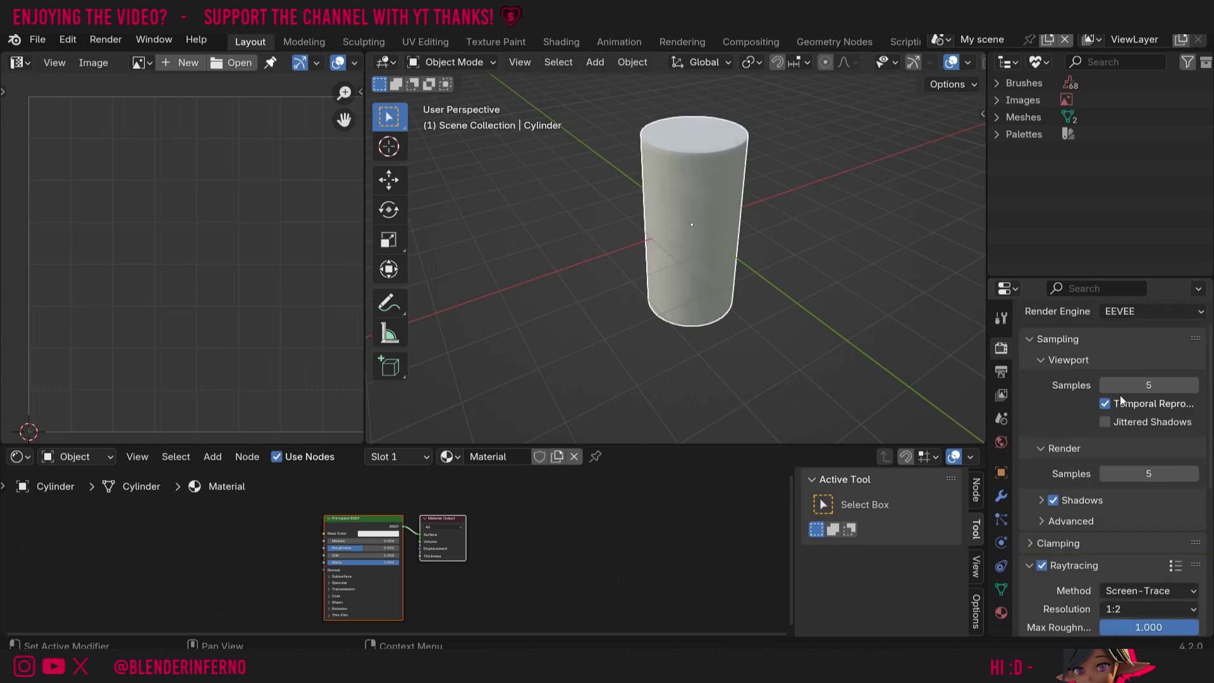
scroll(1120, 396, "up", 2)
left_click(1155, 348)
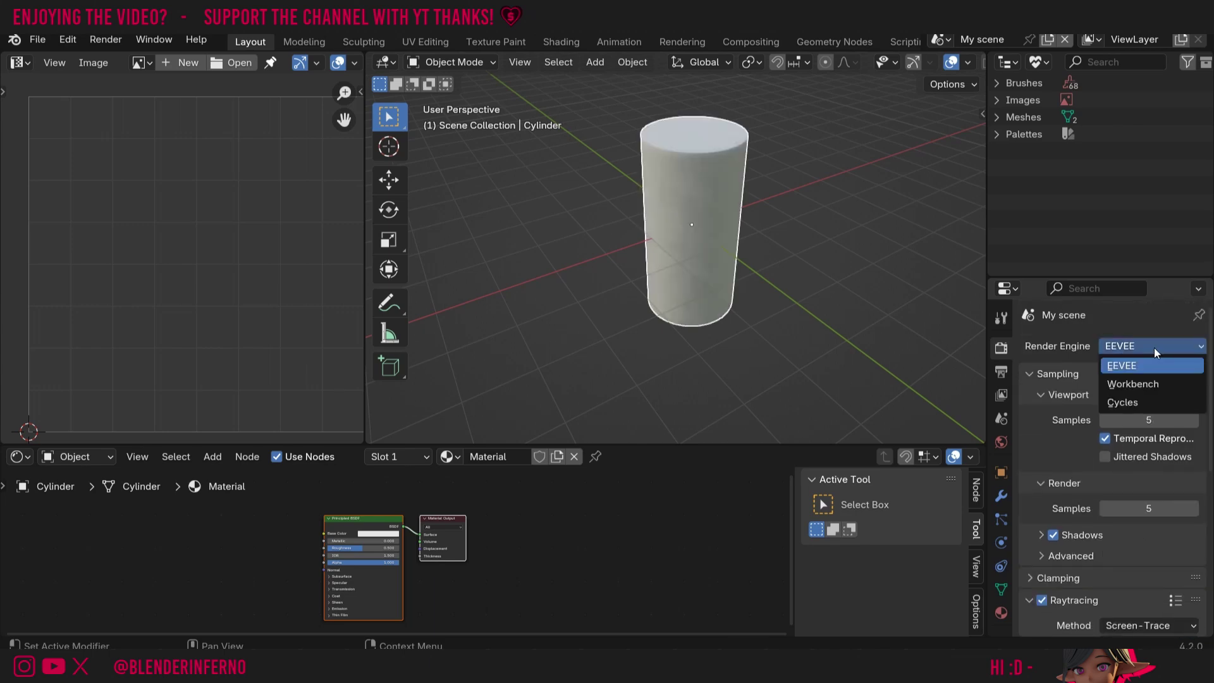
left_click(1139, 404)
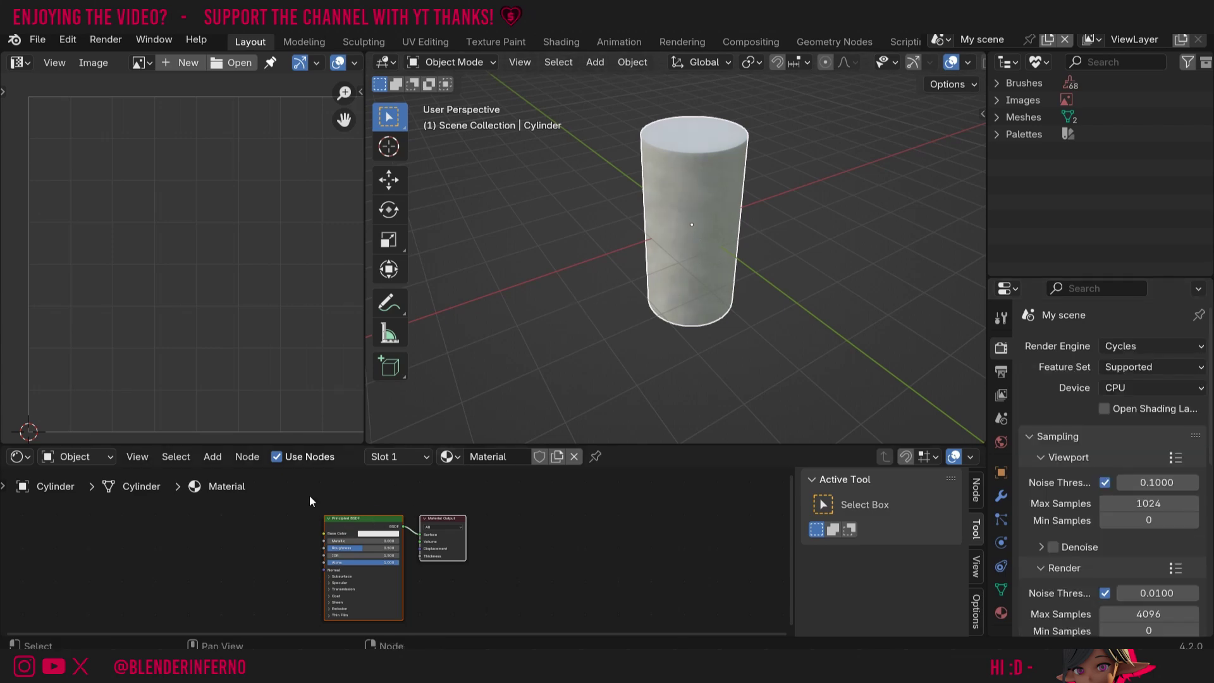
Step: Shift the material nodes aside and add an Image Texture node to the material
scroll(324, 535, "up", 3)
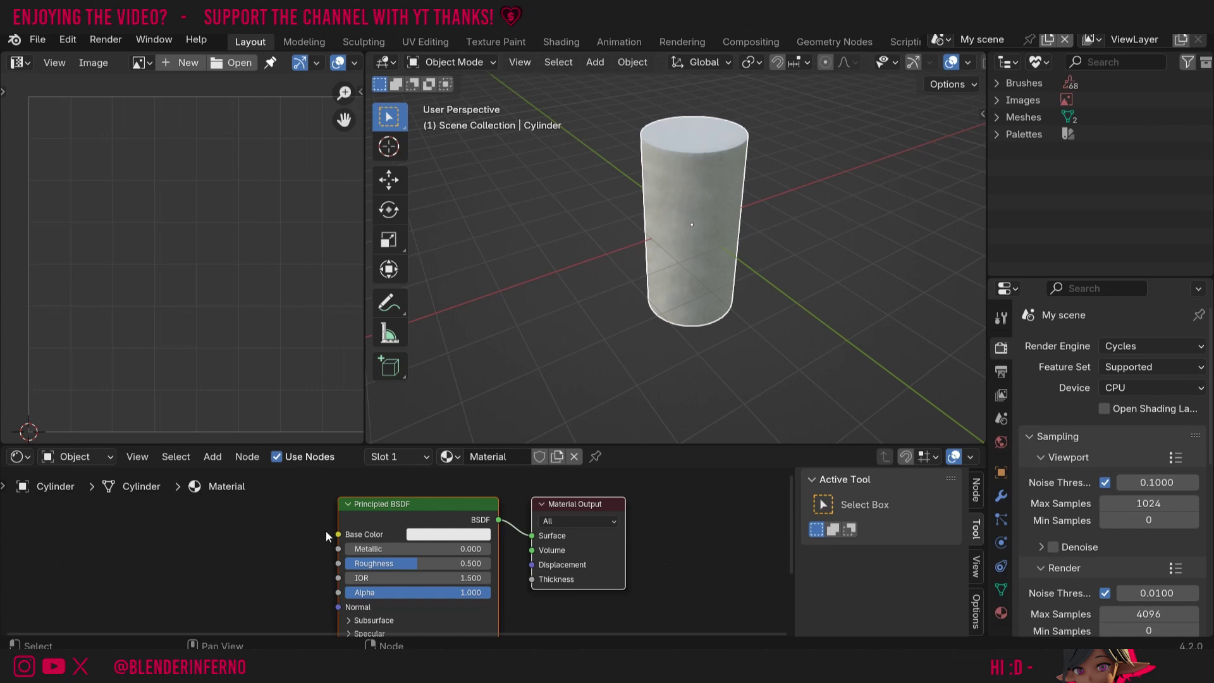
left_click_drag(419, 510, 484, 495)
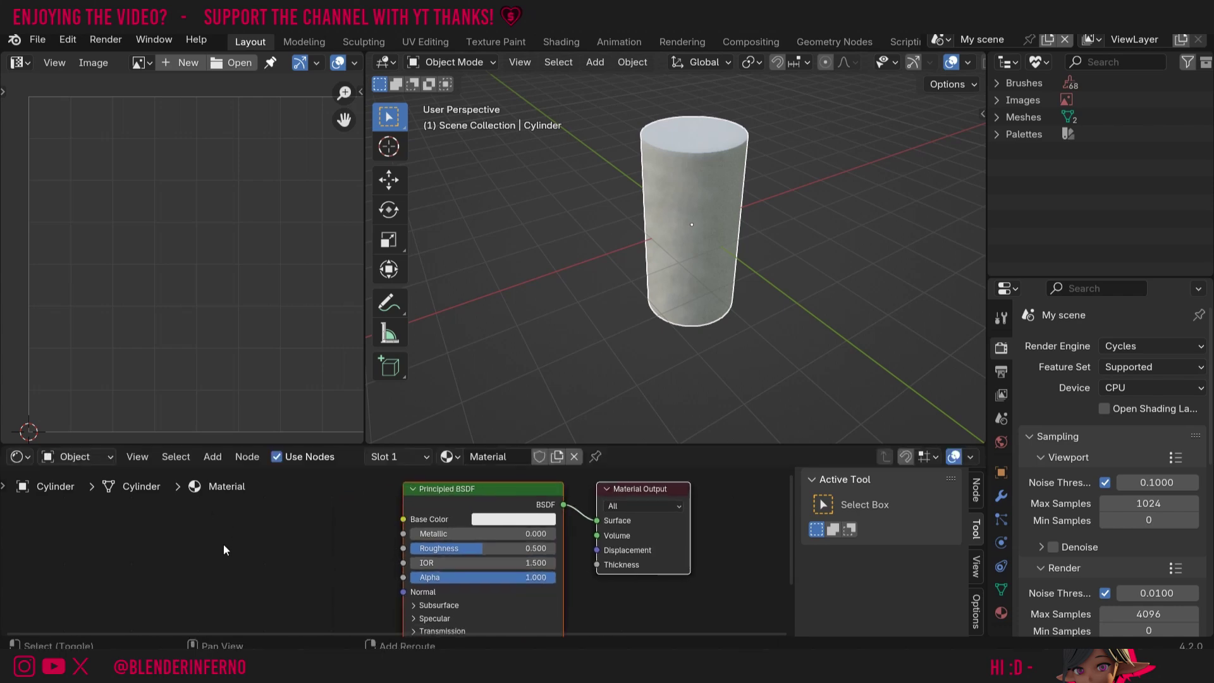
key("shift+a")
mouse_move(145, 556)
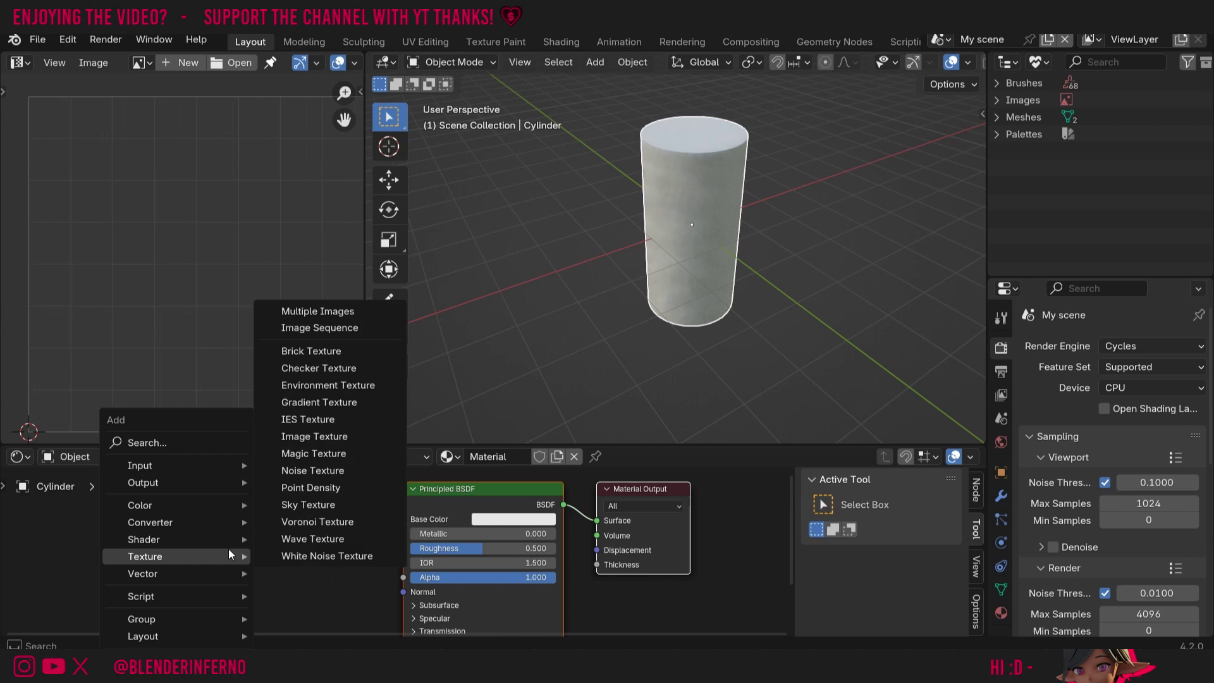
left_click(314, 436)
left_click(267, 549)
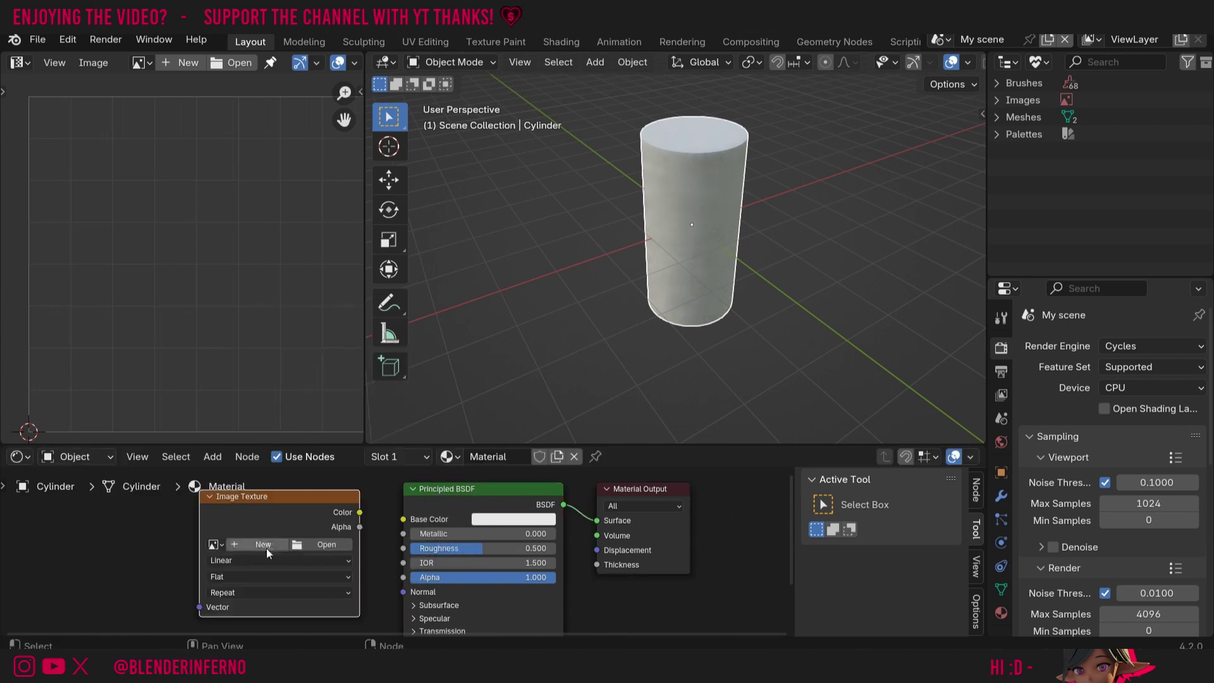
Step: Create a new image named 'UV Grid' with the UV Grid generated type
left_click(259, 545)
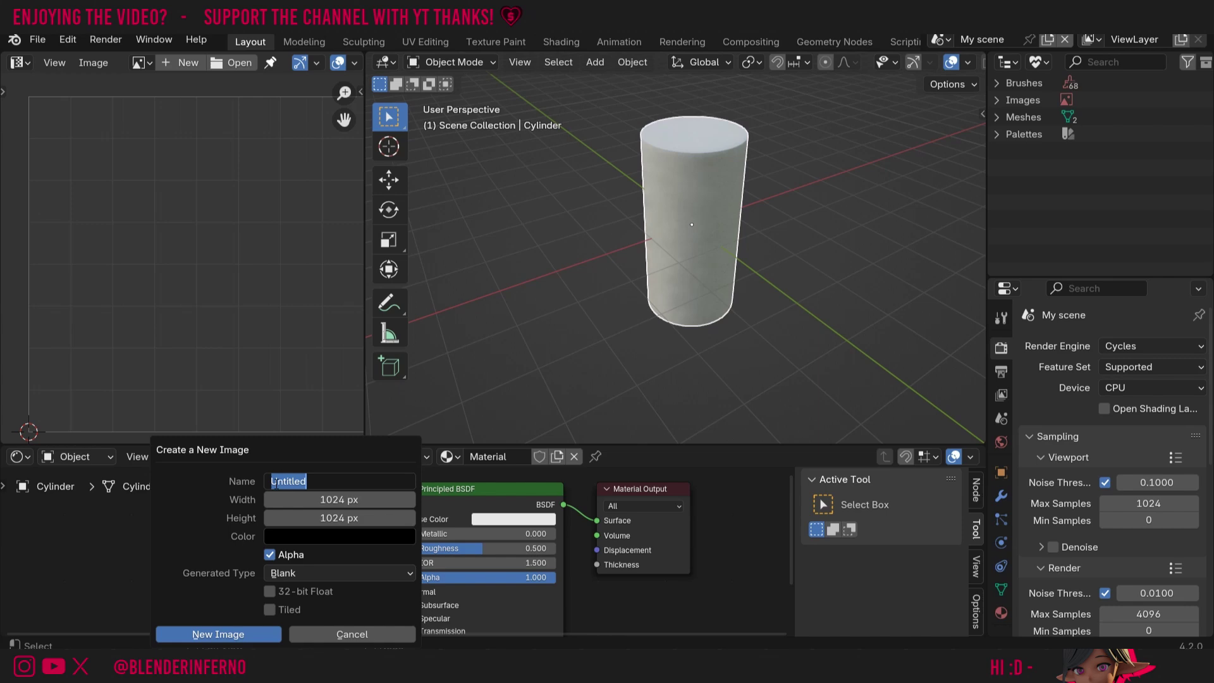
type("UV Grid")
key("Return")
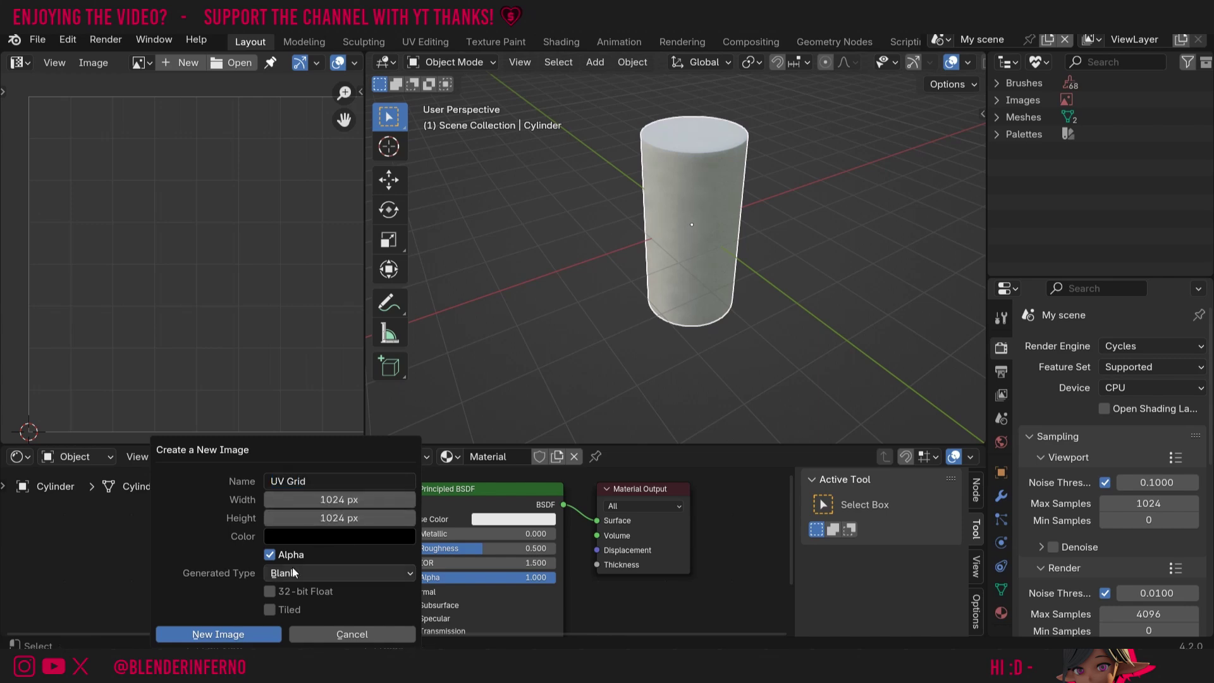
left_click(314, 575)
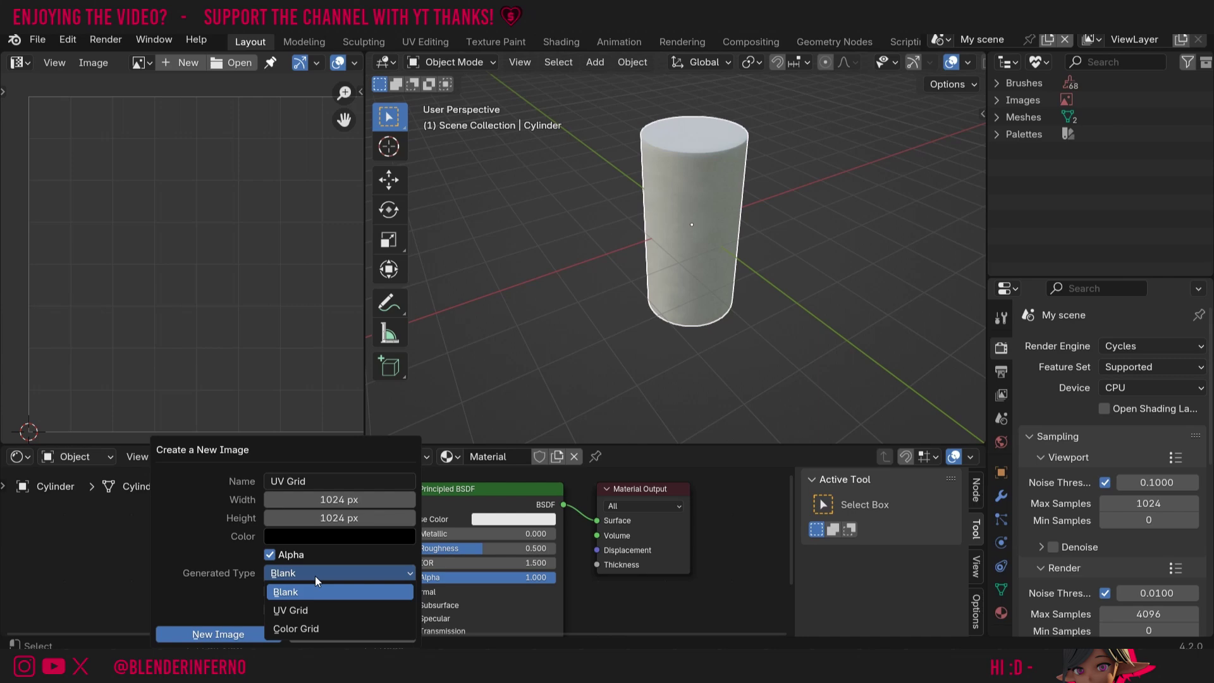
left_click(294, 610)
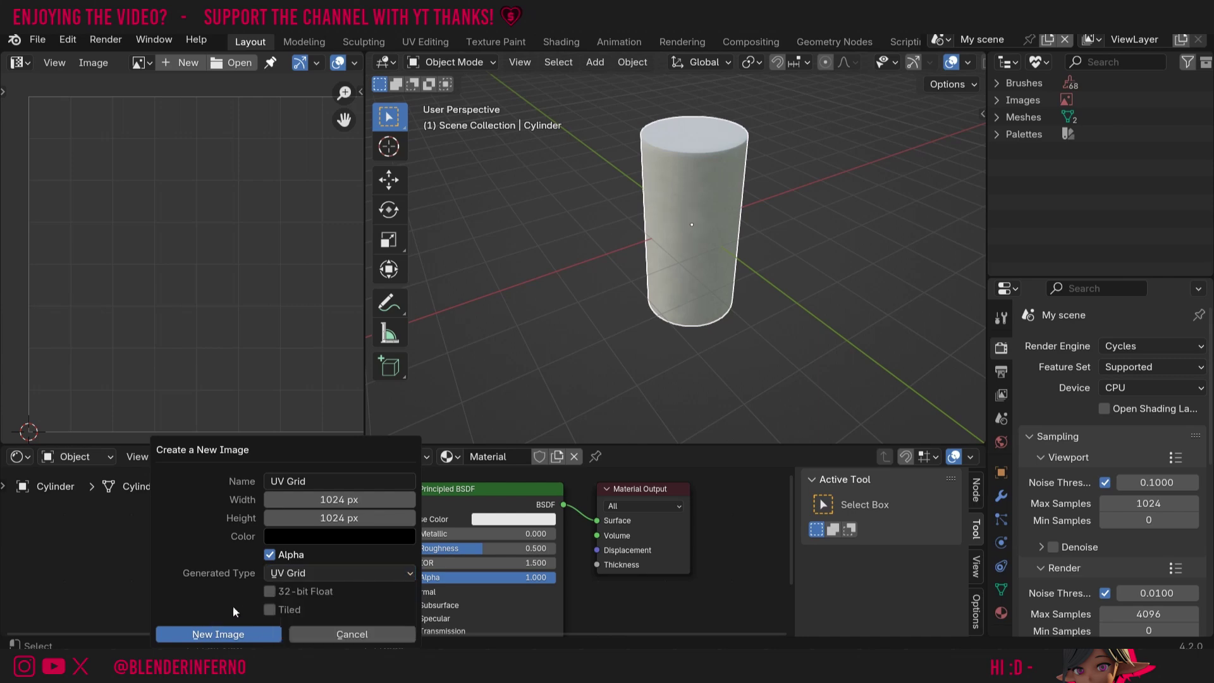
left_click(239, 627)
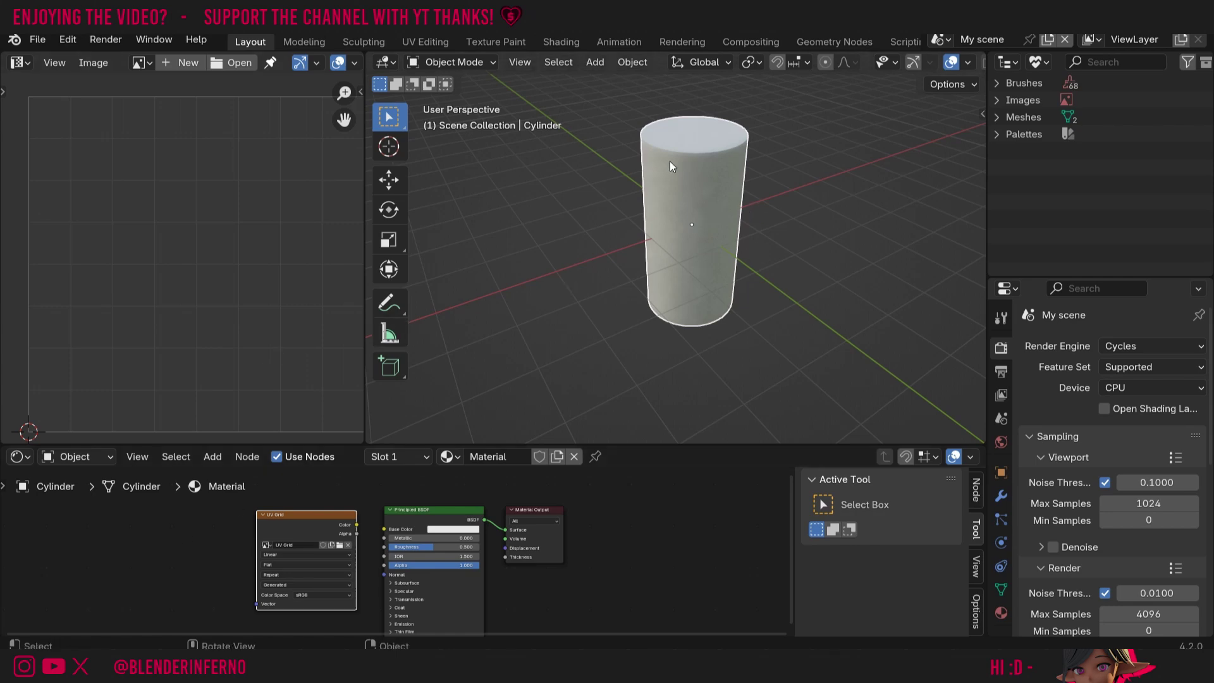
Step: Select all faces, then add a Texture Coordinate node linking UV to the UV Grid's Vector
key("Tab")
key("a")
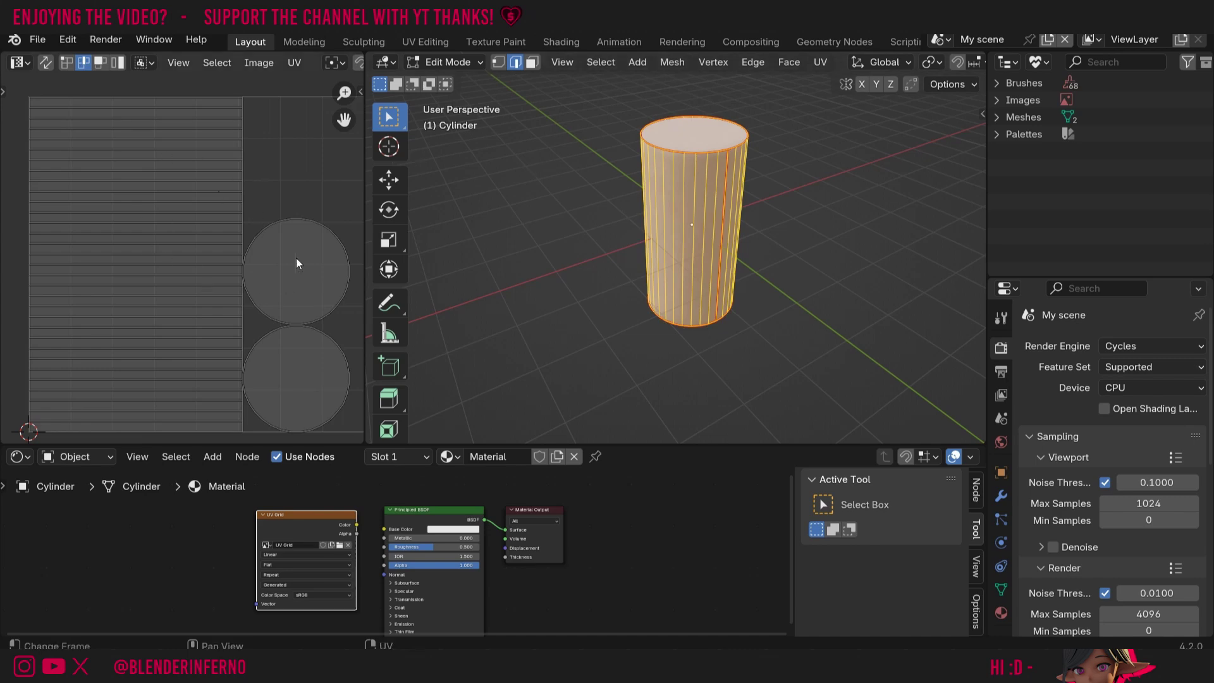
key("shift+a")
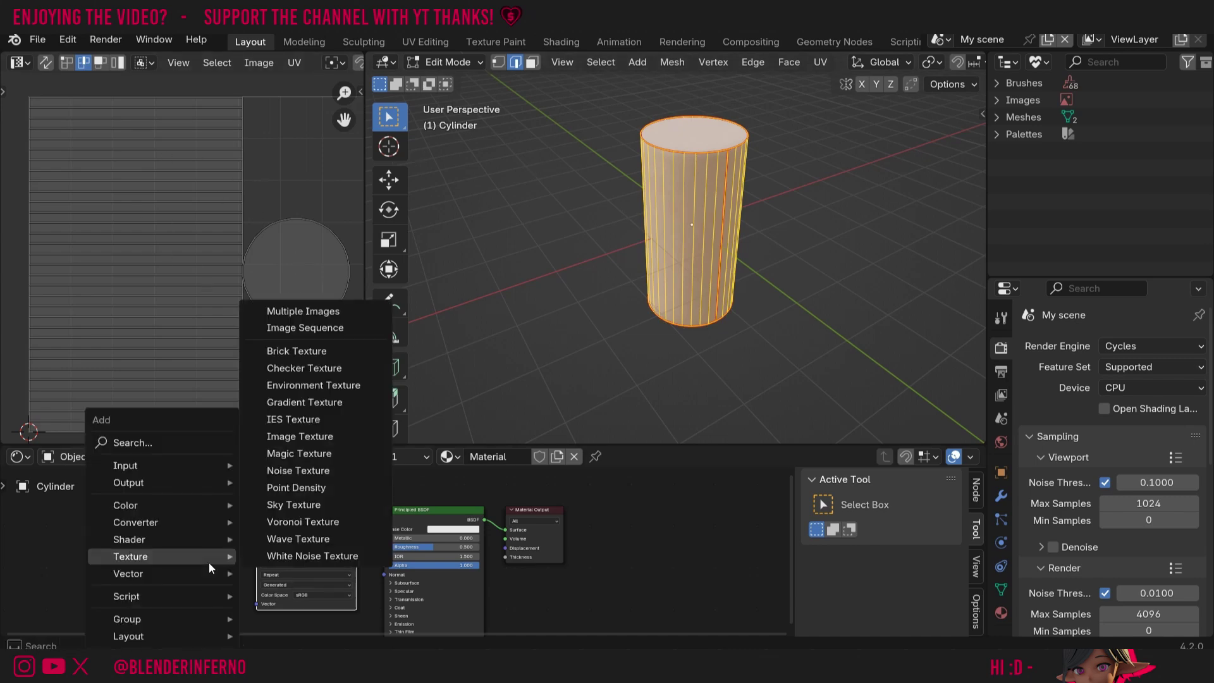
mouse_move(125, 465)
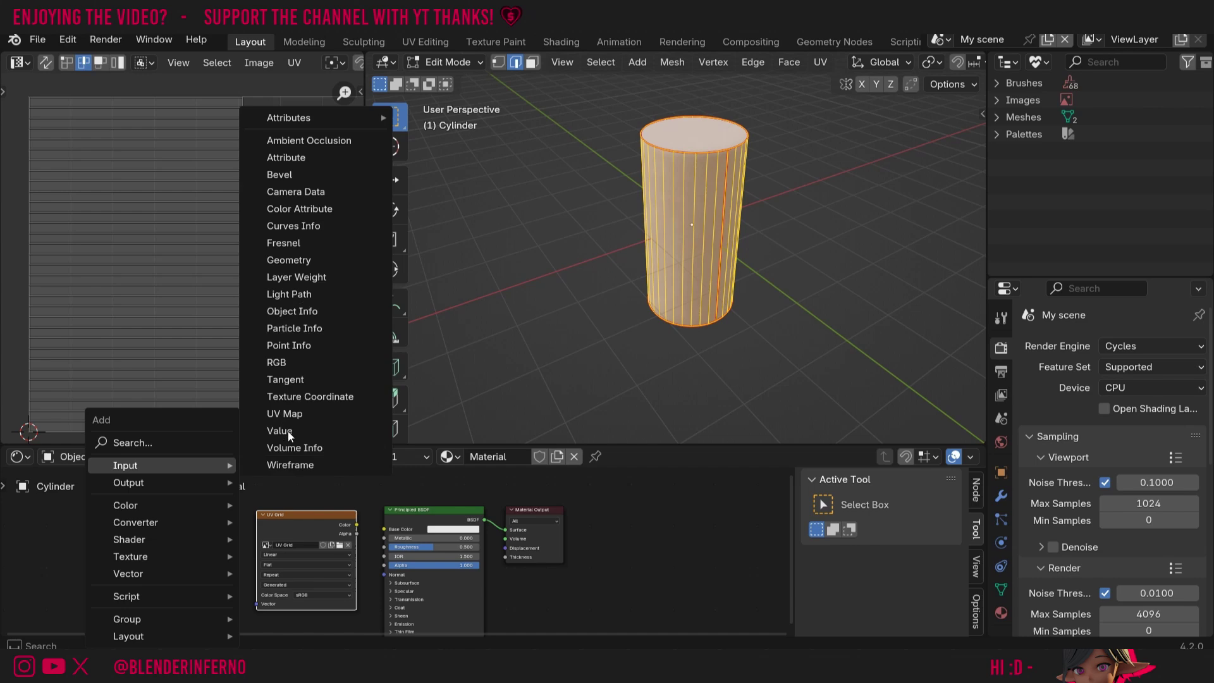
left_click(310, 396)
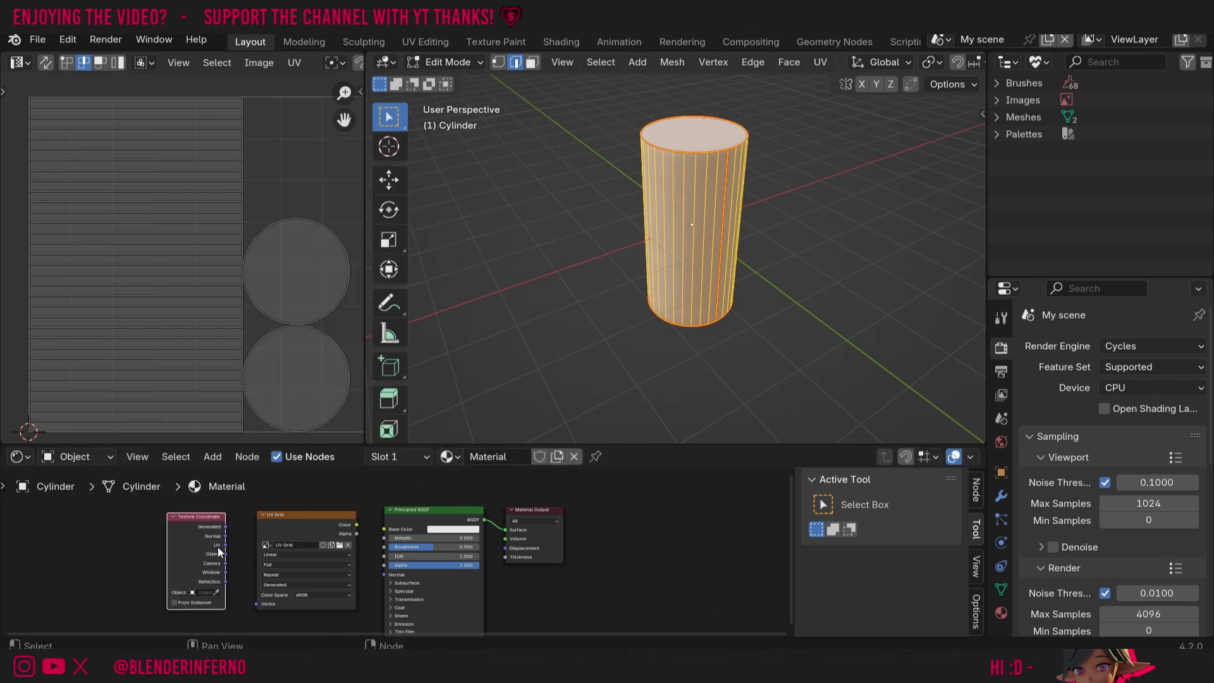
mouse_move(225, 545)
left_mouse_down()
mouse_move(265, 587)
mouse_move(258, 548)
left_mouse_up()
left_click_drag(216, 484, 219, 516)
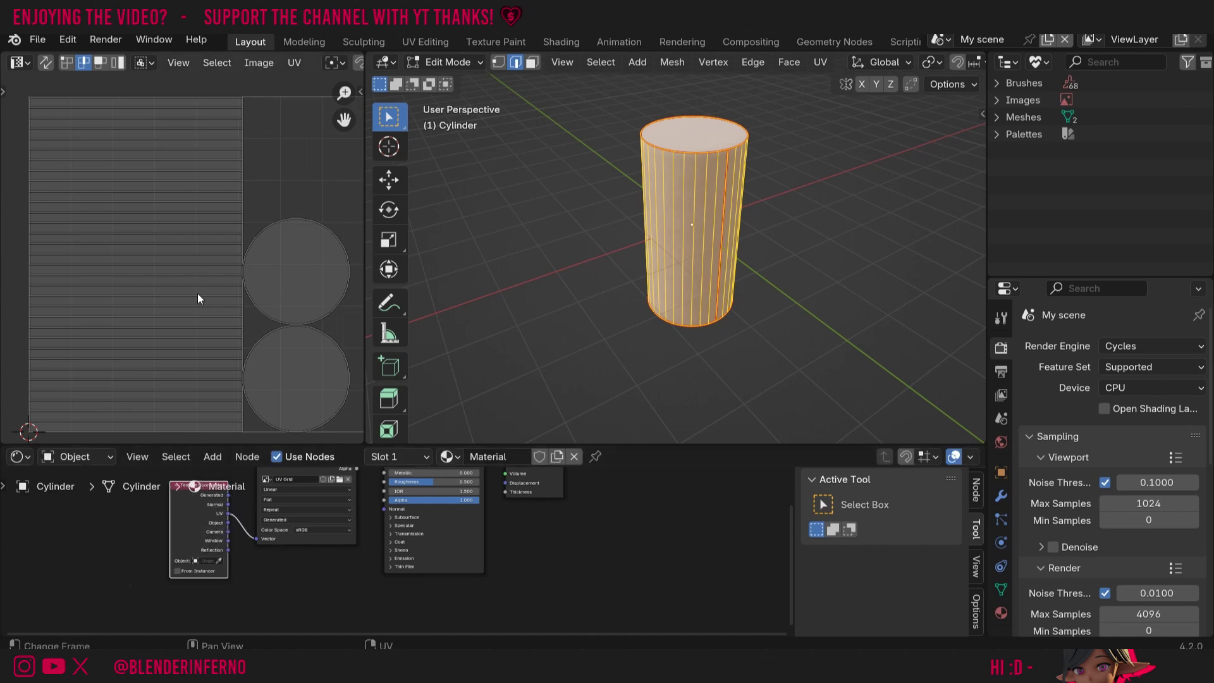
left_click_drag(282, 547, 278, 570)
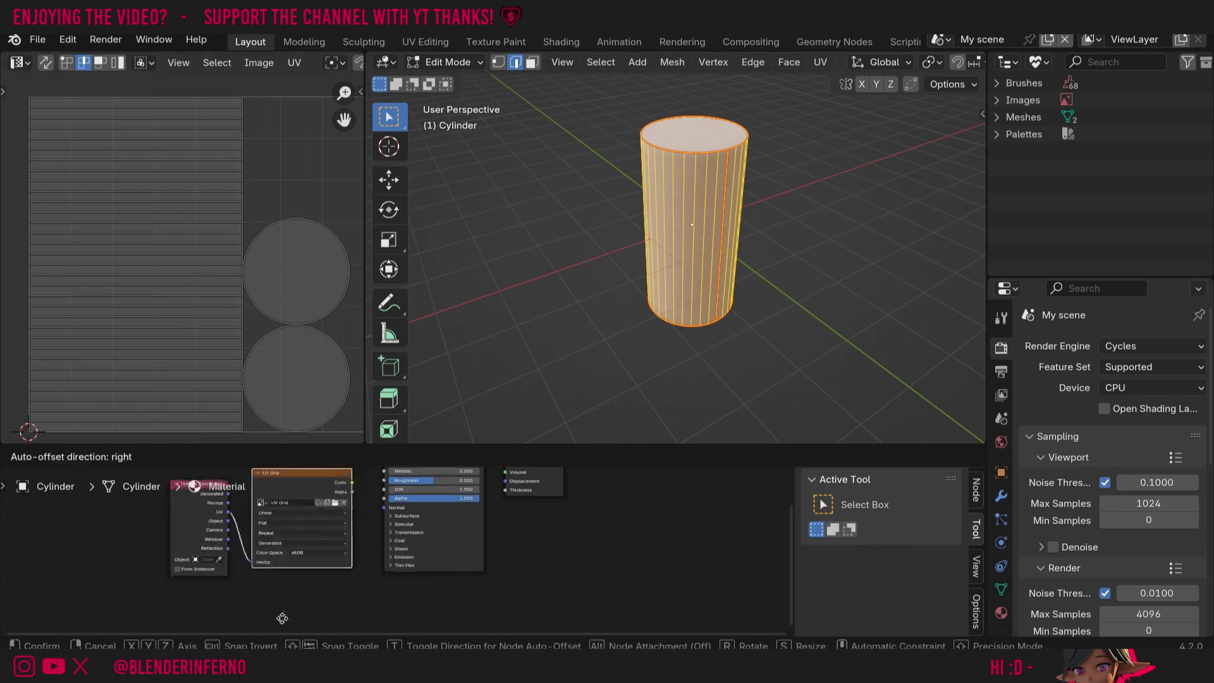
middle_click_drag(355, 473, 354, 559)
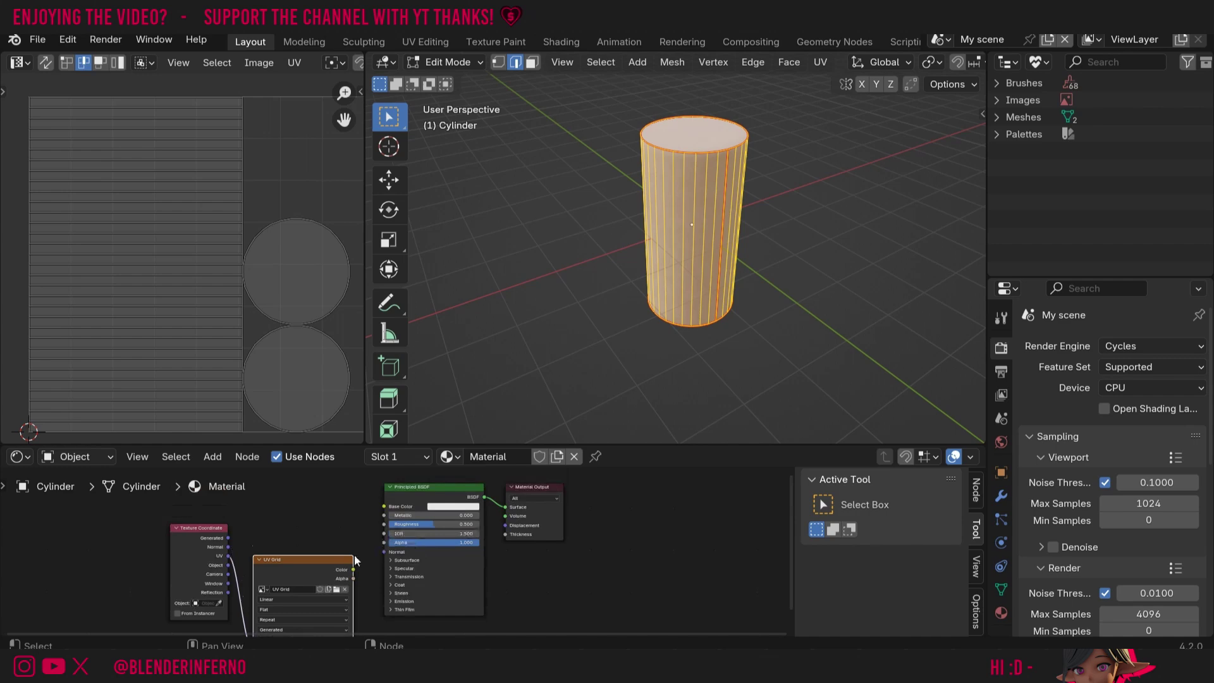
Step: Link the UV Grid Color to Base Color and frame the checkered cylinder in Object Mode
left_click_drag(351, 568, 384, 506)
key("Tab")
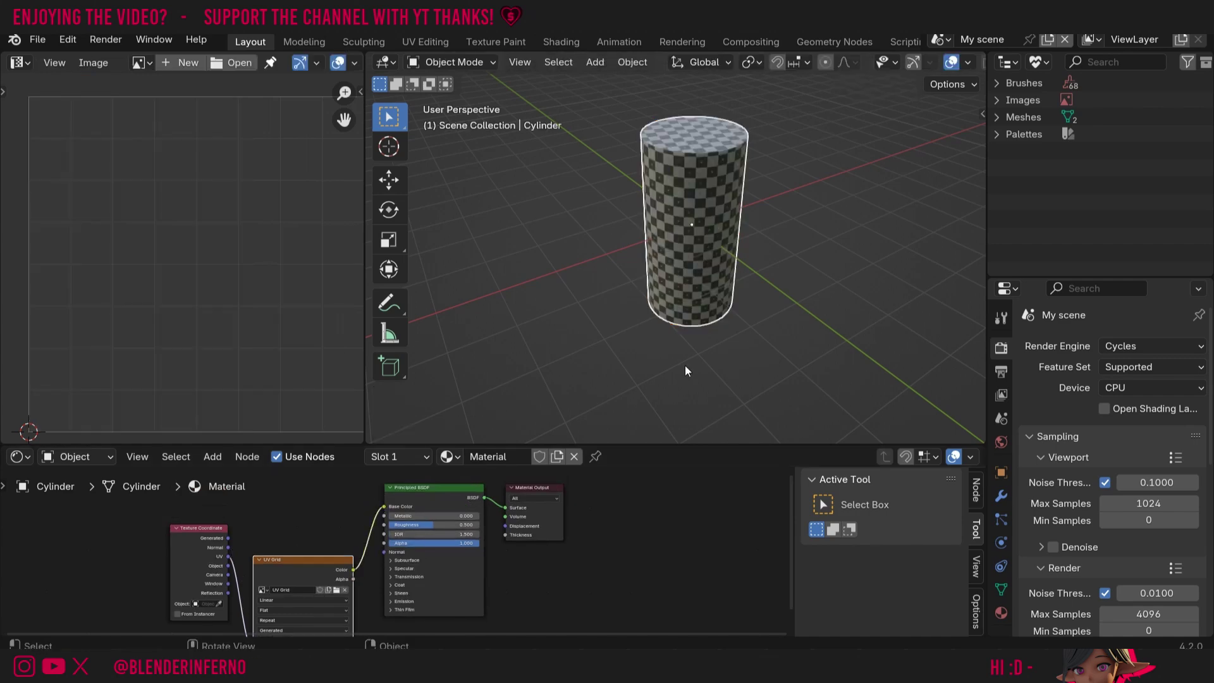
key("KP_Decimal")
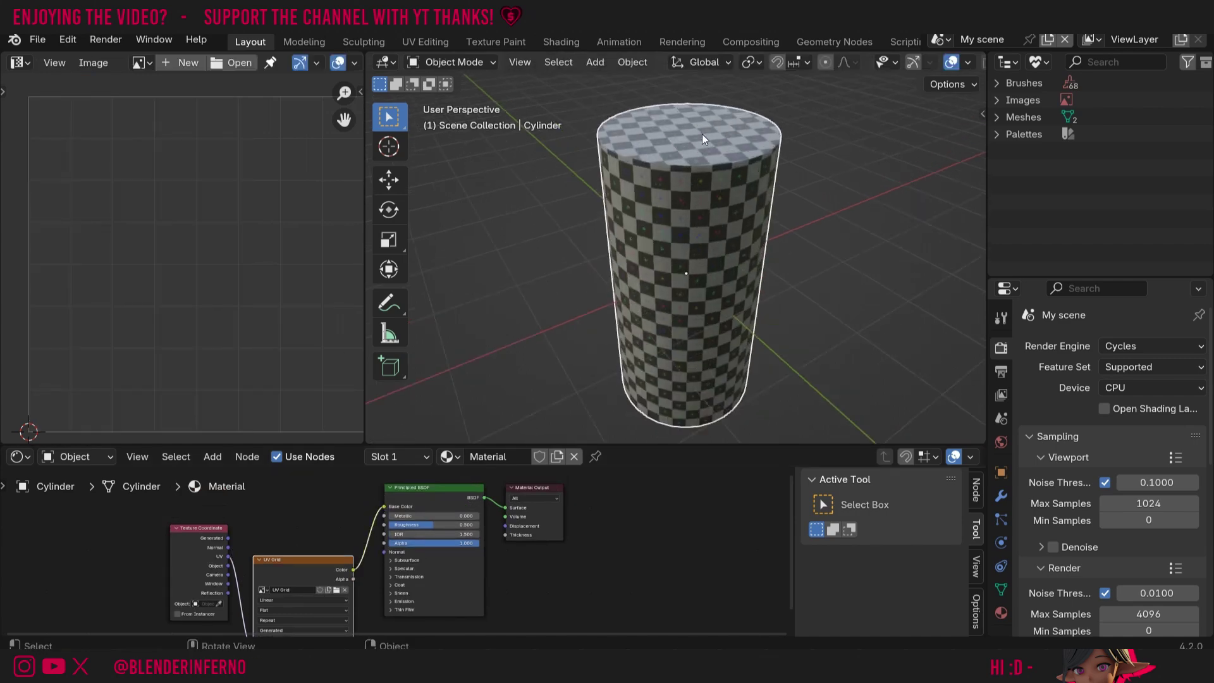
scroll(700, 181, "up", 3)
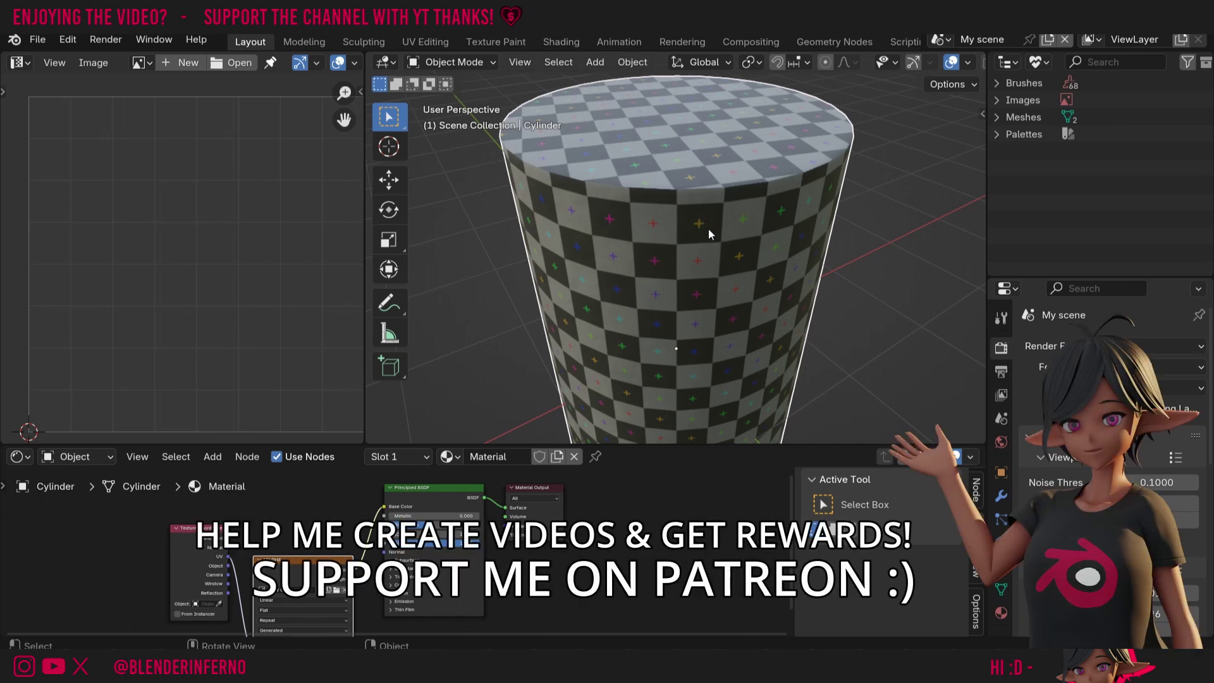
Step: Squash the top cap's UV island along X to test stretching, then scale it back to a circle
key("Tab")
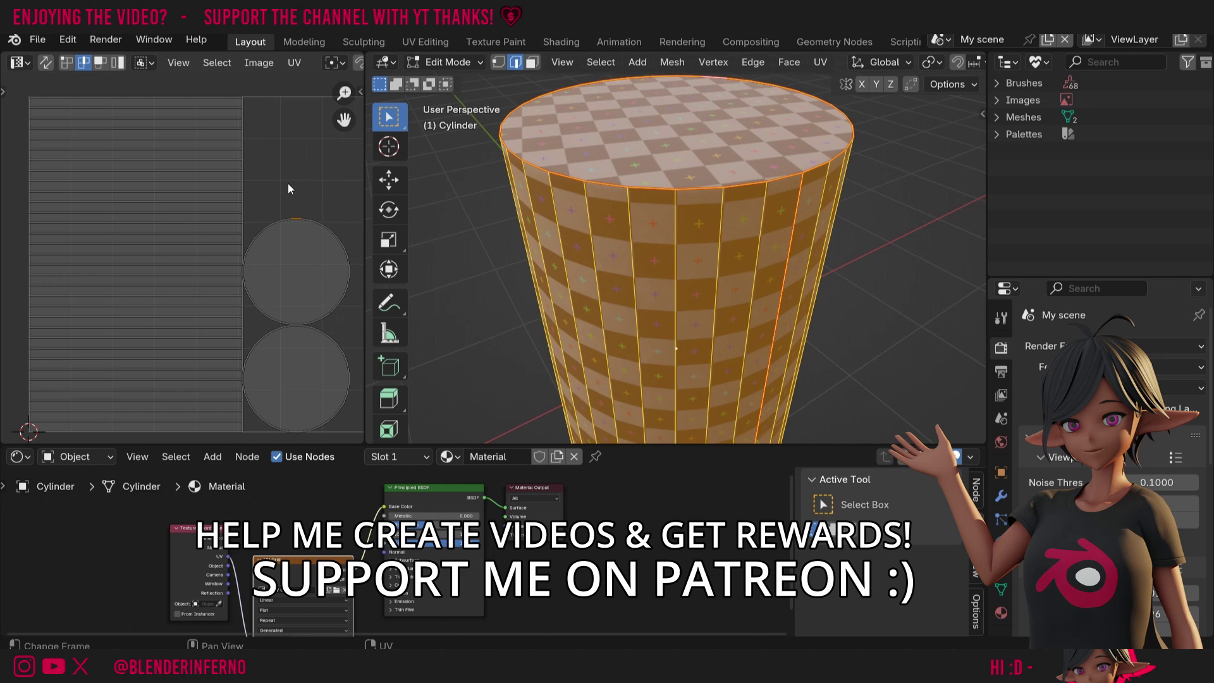
key("l")
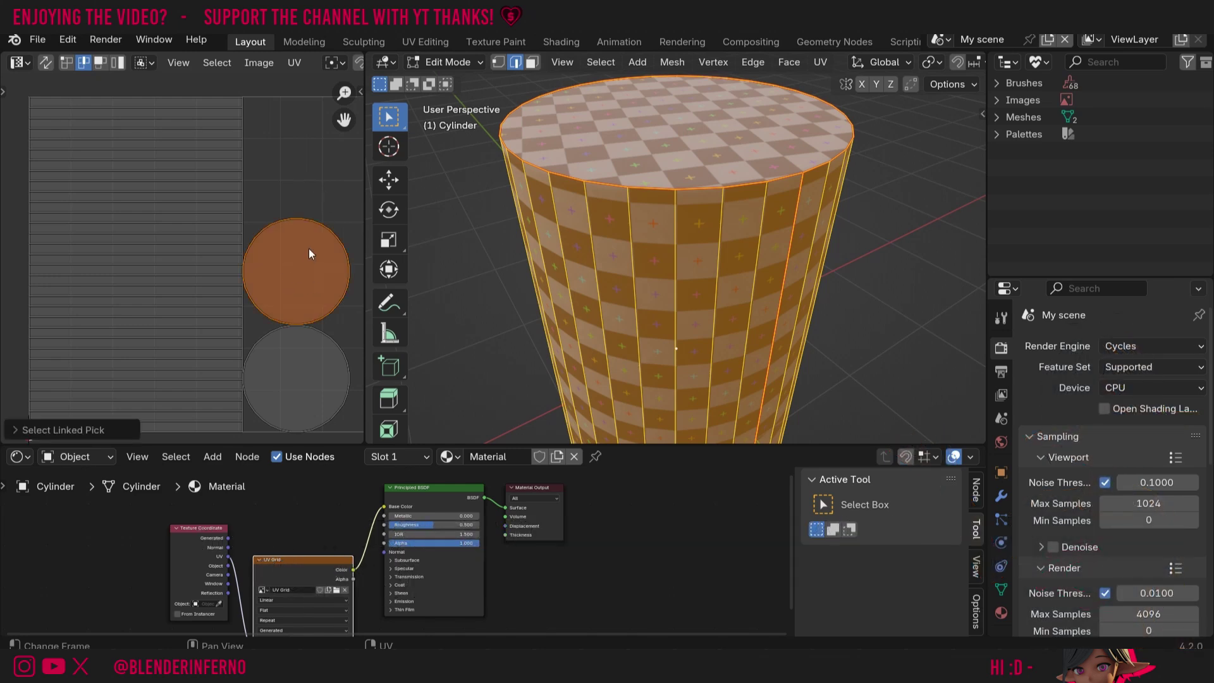
key("s")
key("x")
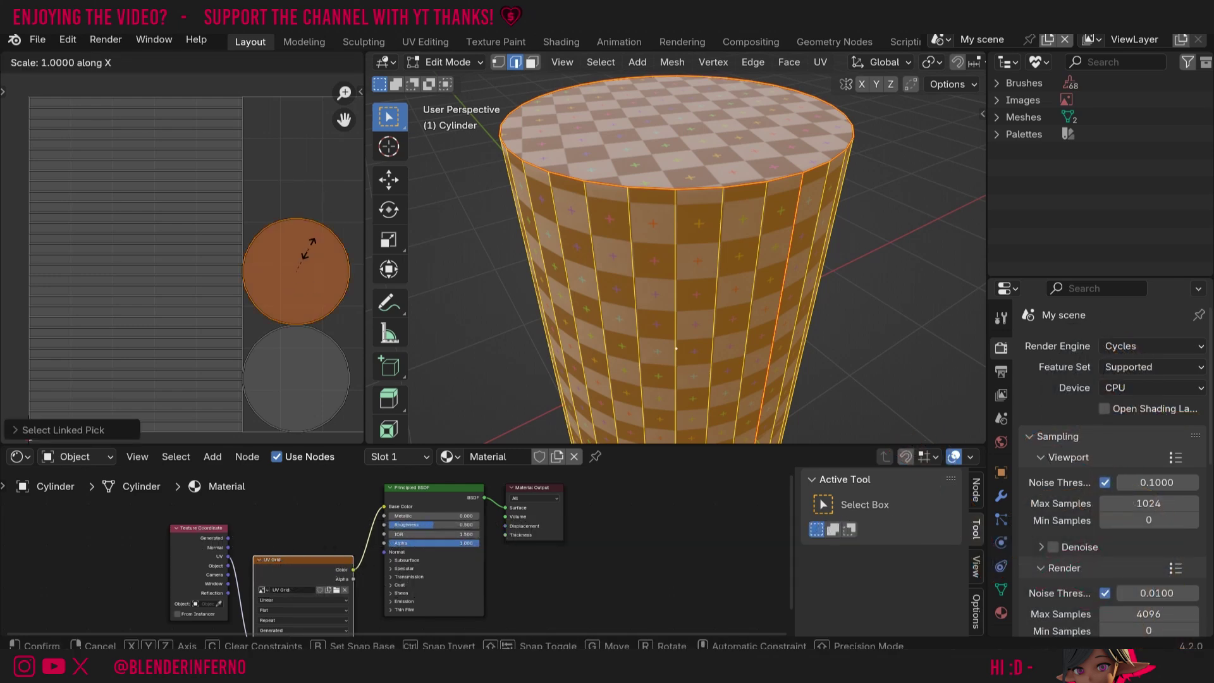
left_click(302, 256)
middle_click_drag(727, 284, 799, 327)
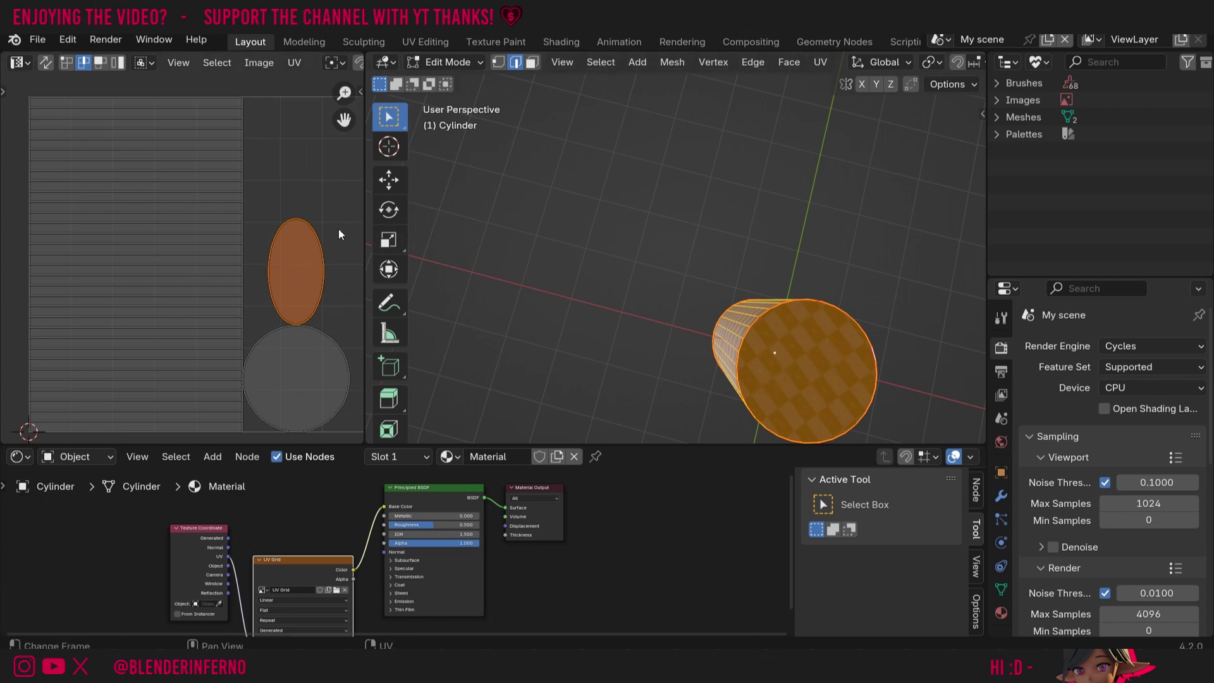
key("s")
key("x")
left_click(314, 279)
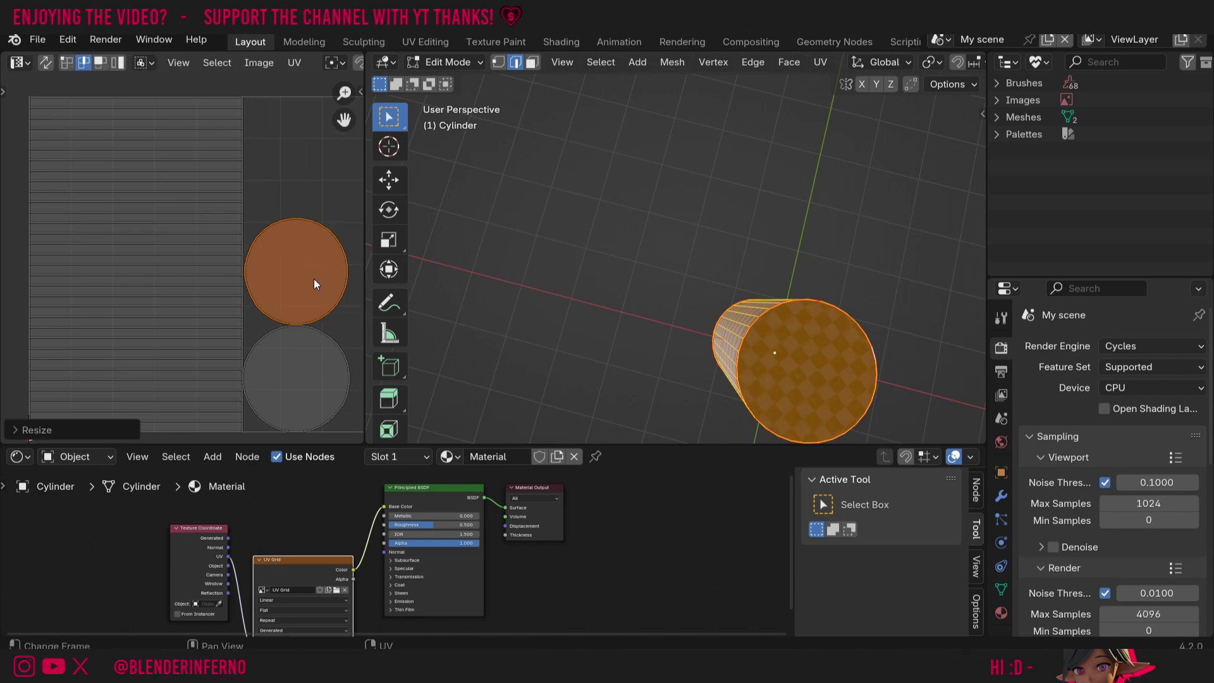